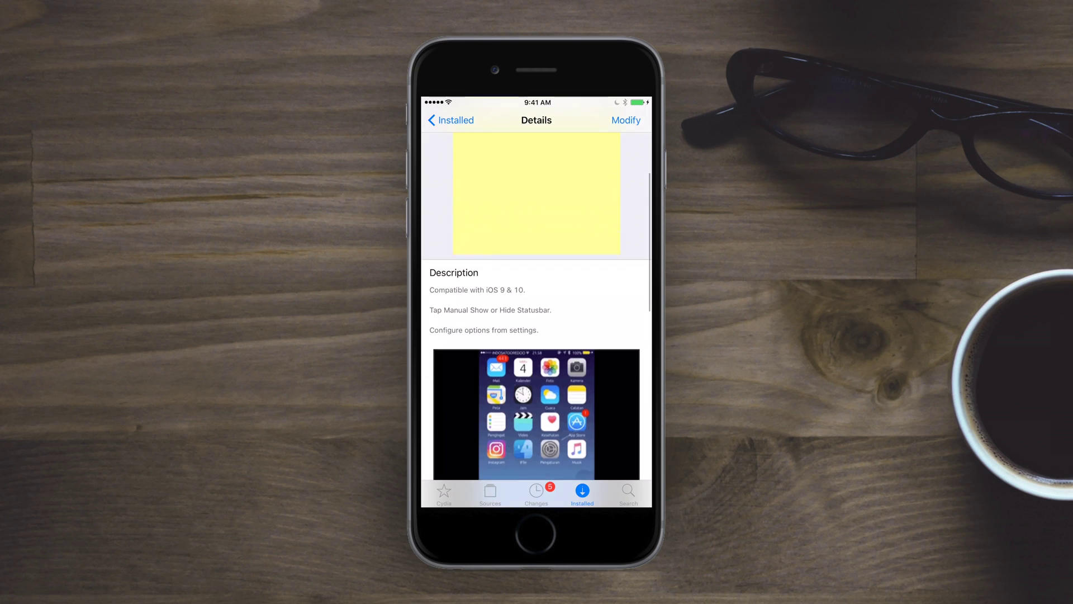
pyautogui.scroll(3, 536, 302)
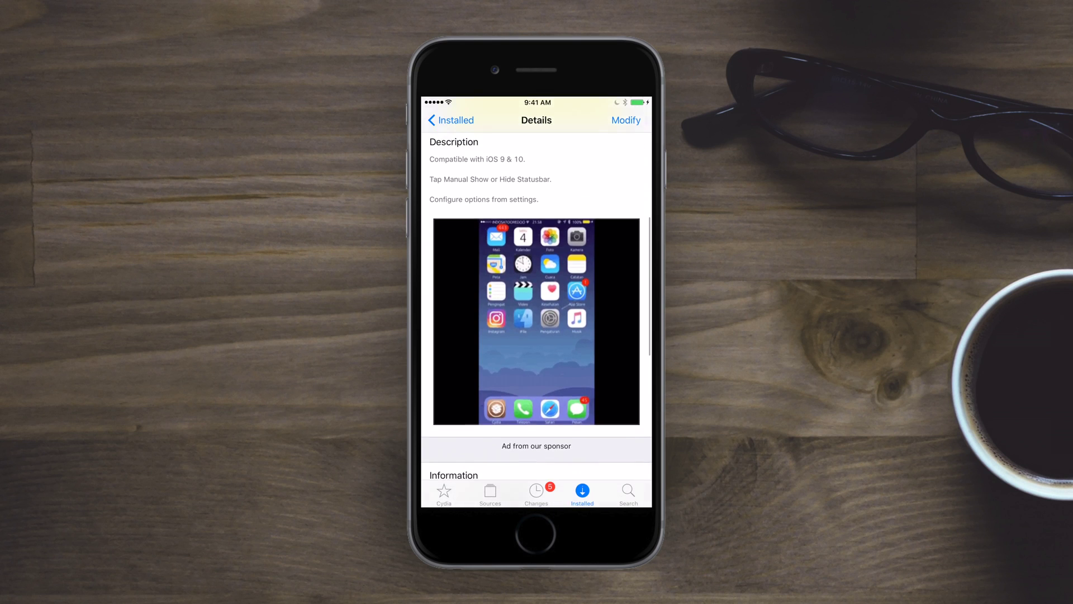
pyautogui.scroll(5, 537, 302)
pyautogui.scroll(2, 537, 301)
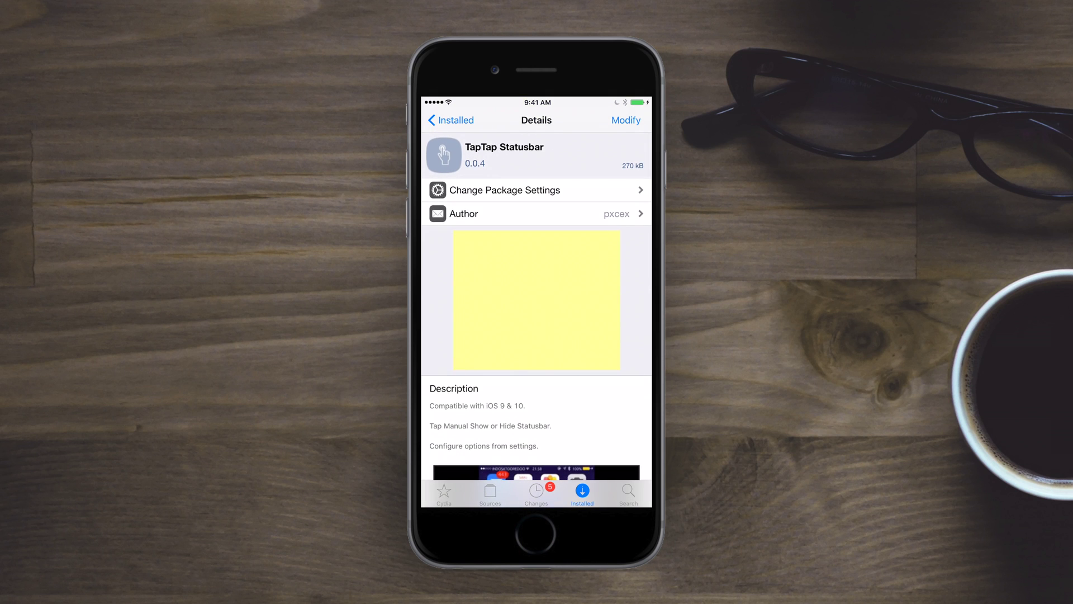
# - Leave the TapTap Statusbar Details page for the home screen to demo the tweak
pyautogui.press('Home')
pyautogui.hscroll(-3, 536, 303)
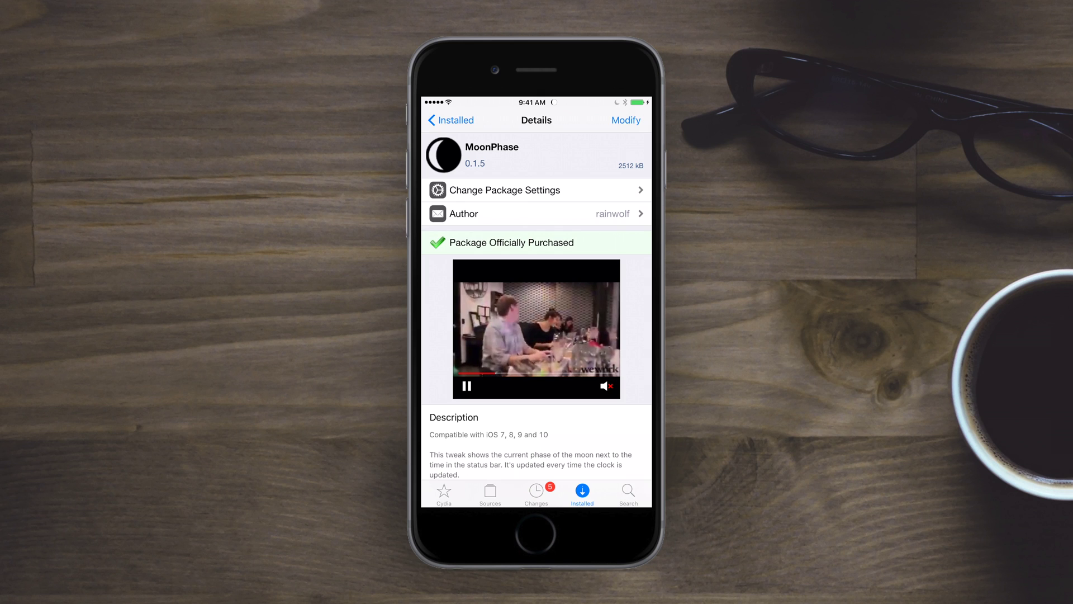
pyautogui.scroll(-3, 537, 288)
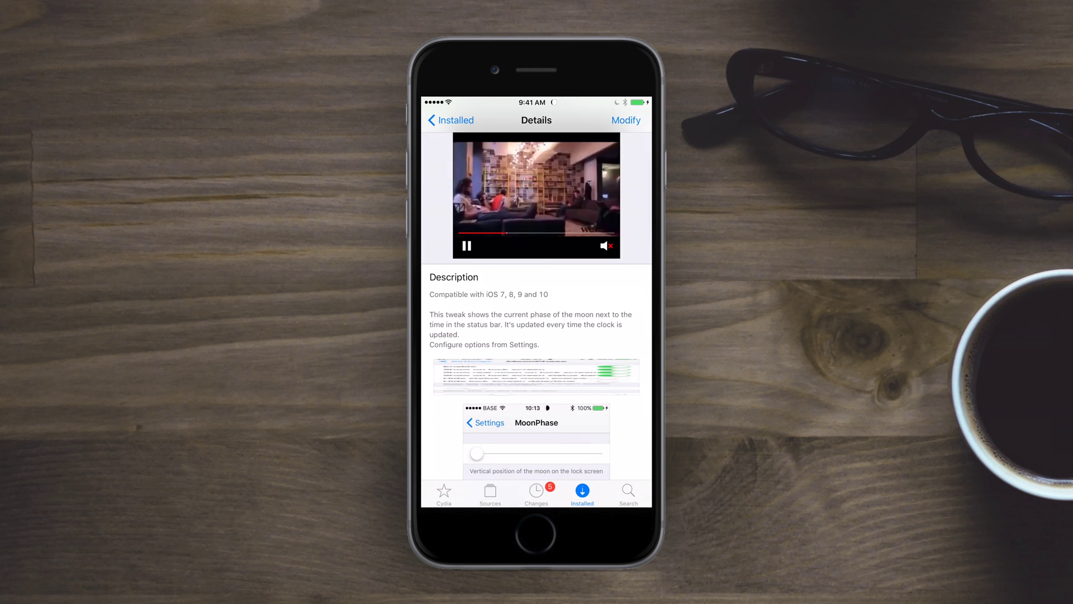
pyautogui.scroll(-3, 537, 288)
pyautogui.scroll(-1, 537, 288)
pyautogui.scroll(-5, 536, 335)
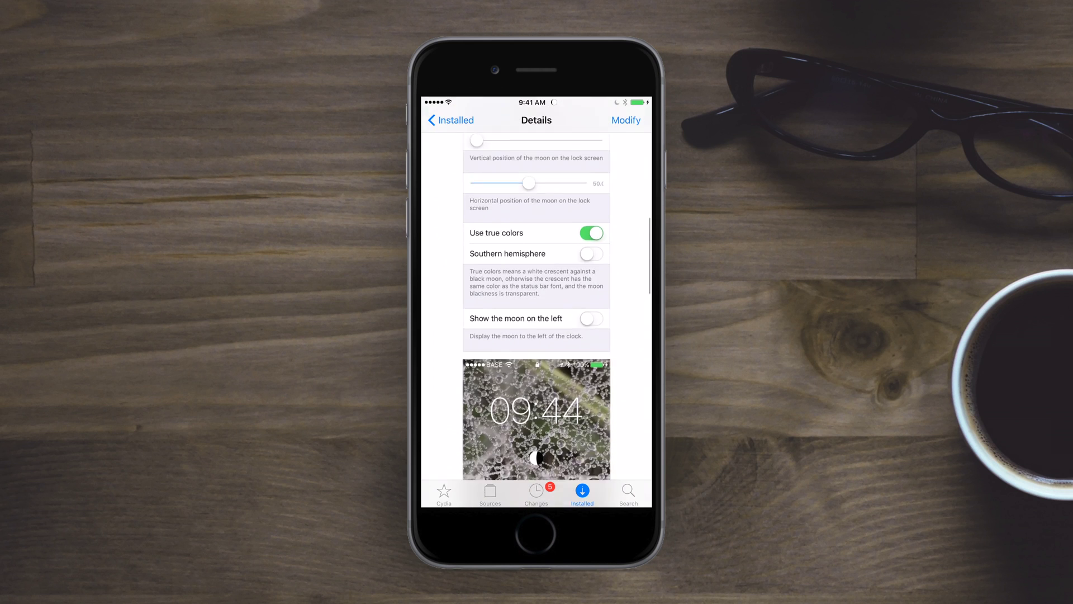
pyautogui.scroll(-4, 537, 335)
pyautogui.scroll(-1, 537, 335)
pyautogui.scroll(-2, 537, 336)
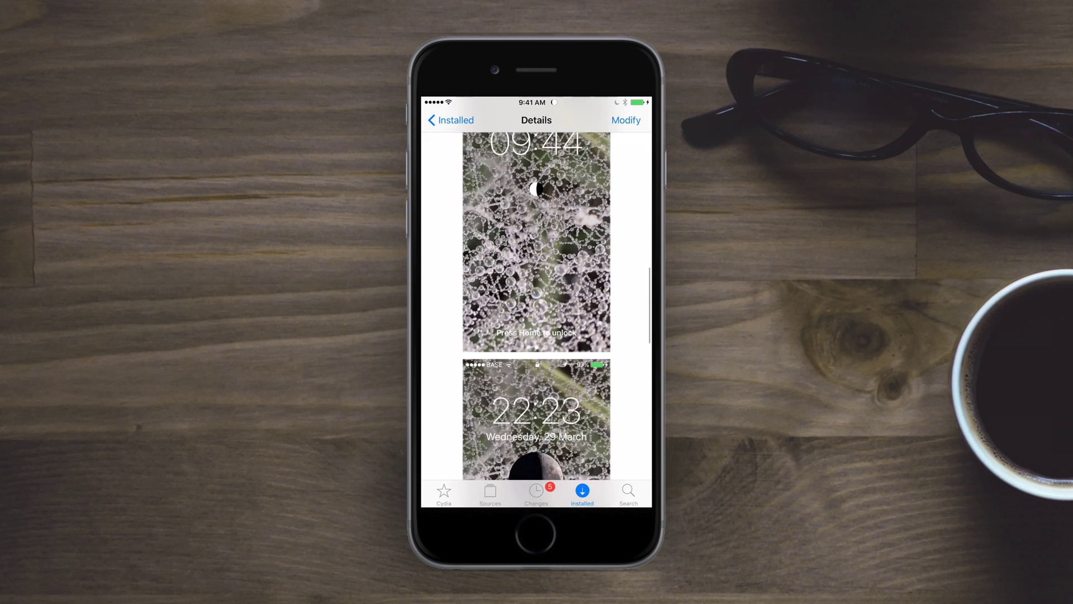
pyautogui.scroll(-5, 537, 336)
pyautogui.scroll(-2, 537, 335)
pyautogui.scroll(-1, 536, 336)
pyautogui.scroll(1, 536, 336)
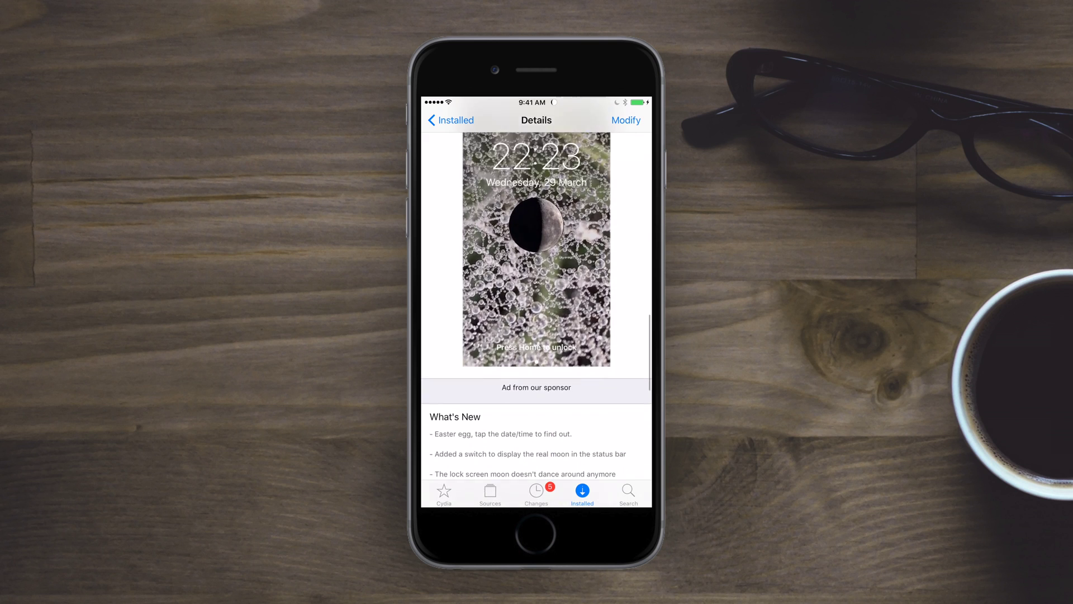
pyautogui.scroll(5, 537, 335)
pyautogui.scroll(5, 536, 336)
pyautogui.scroll(1, 536, 336)
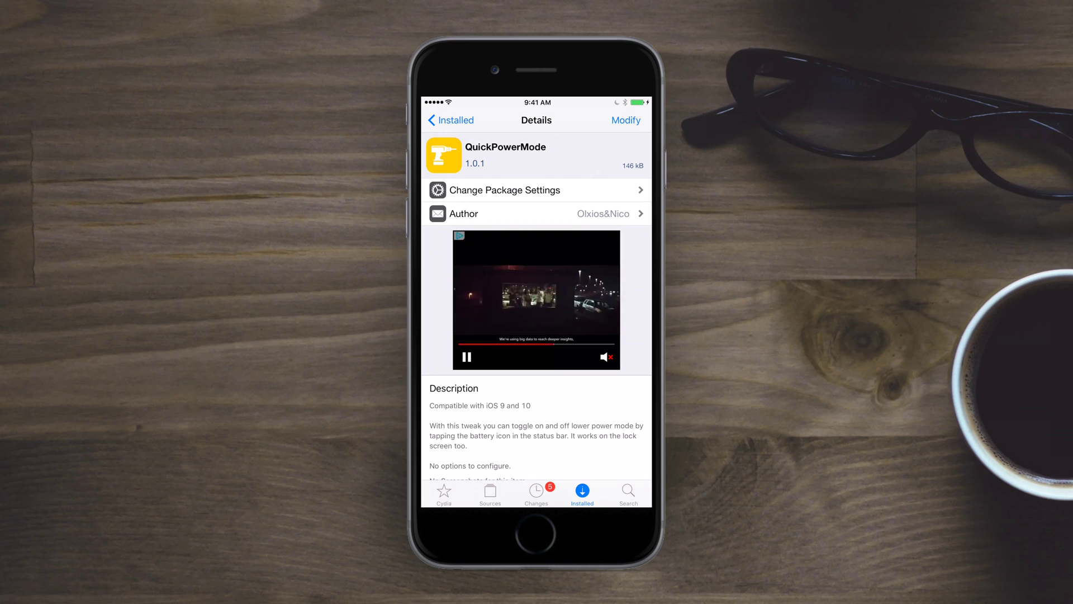
pyautogui.scroll(-5, 537, 319)
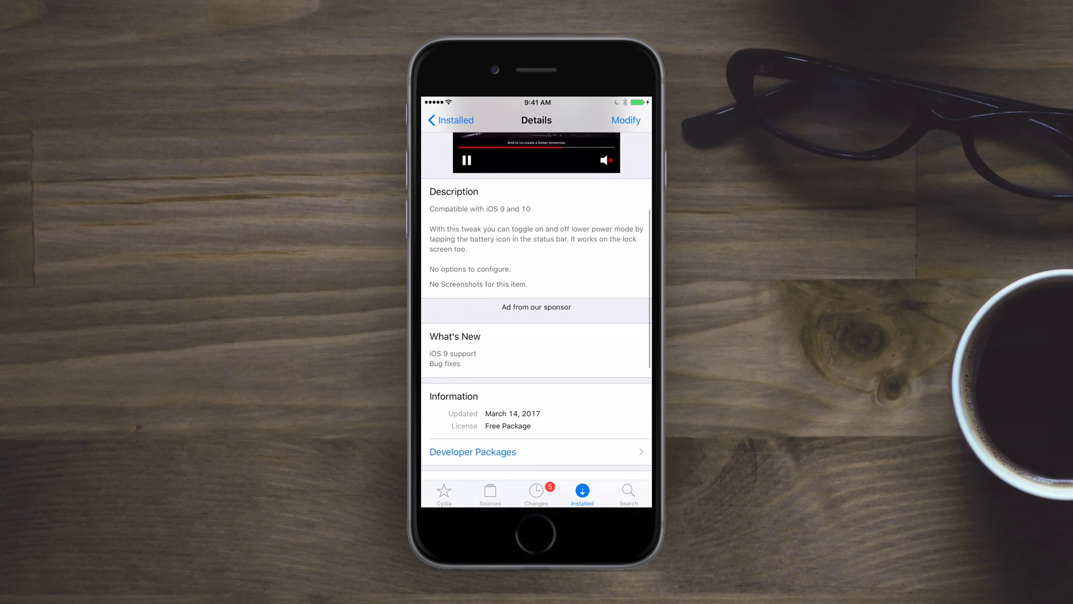
pyautogui.scroll(6, 536, 319)
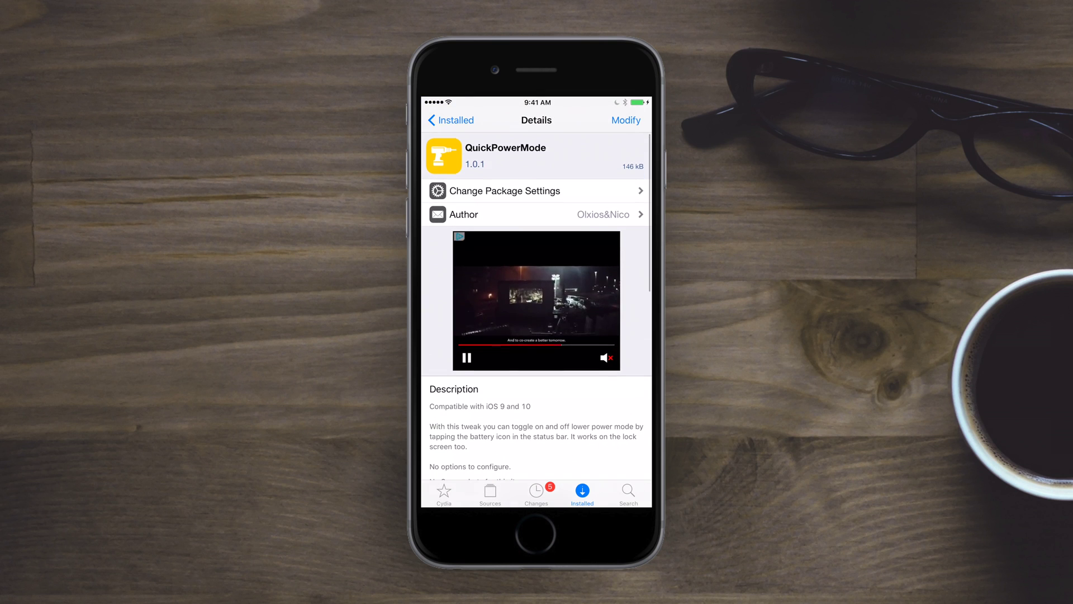
# - Leave the QuickPowerMode page and return to the first home-screen page
pyautogui.press('super+shift+h')
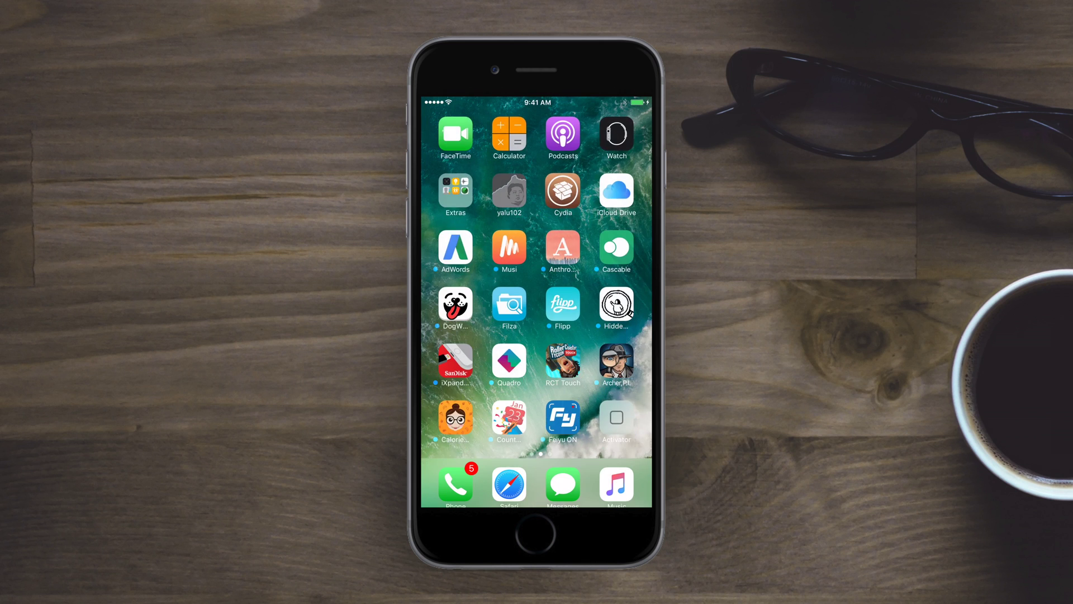
pyautogui.press('super+shift+h')
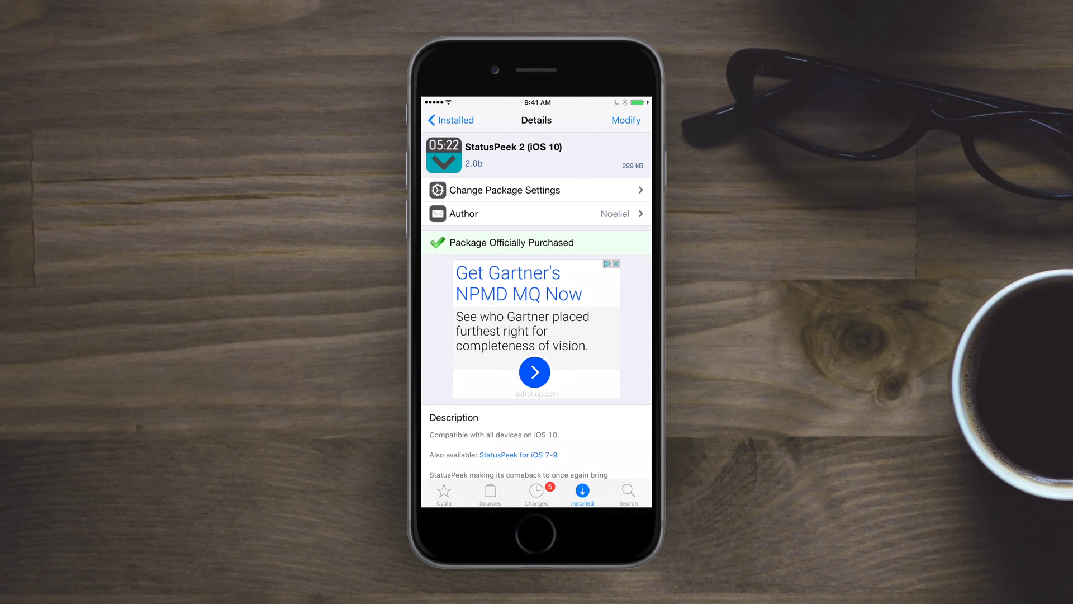
pyautogui.scroll(-5, 536, 289)
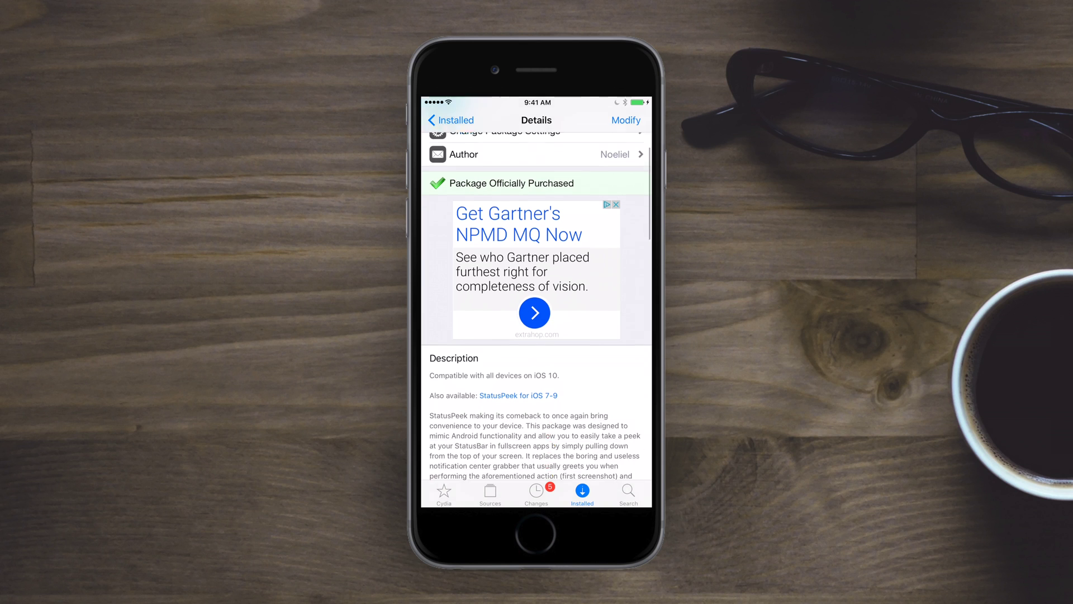
pyautogui.scroll(-5, 537, 308)
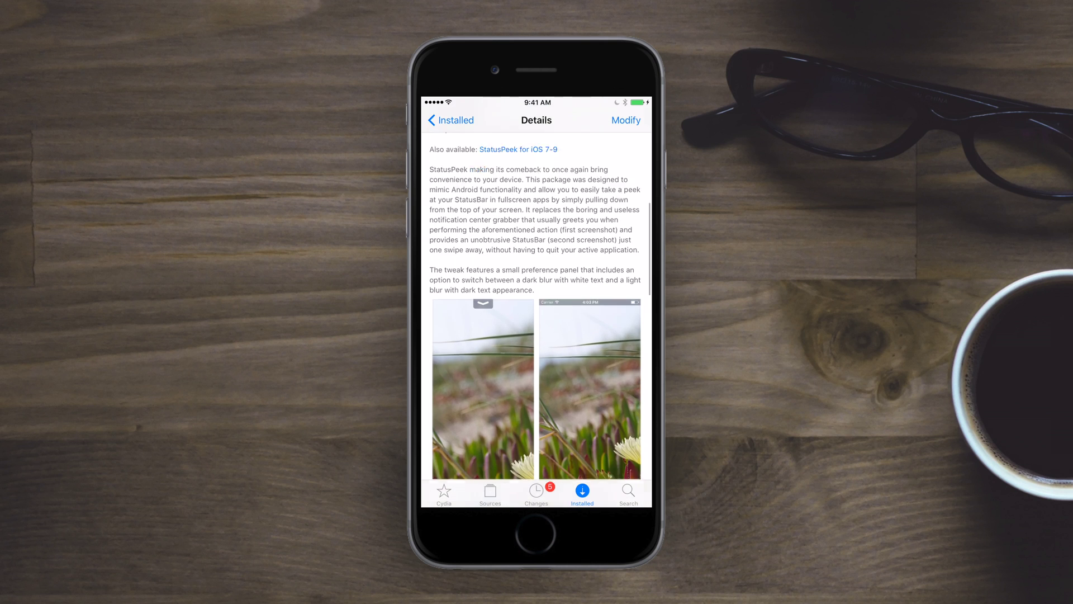
pyautogui.scroll(-2, 537, 309)
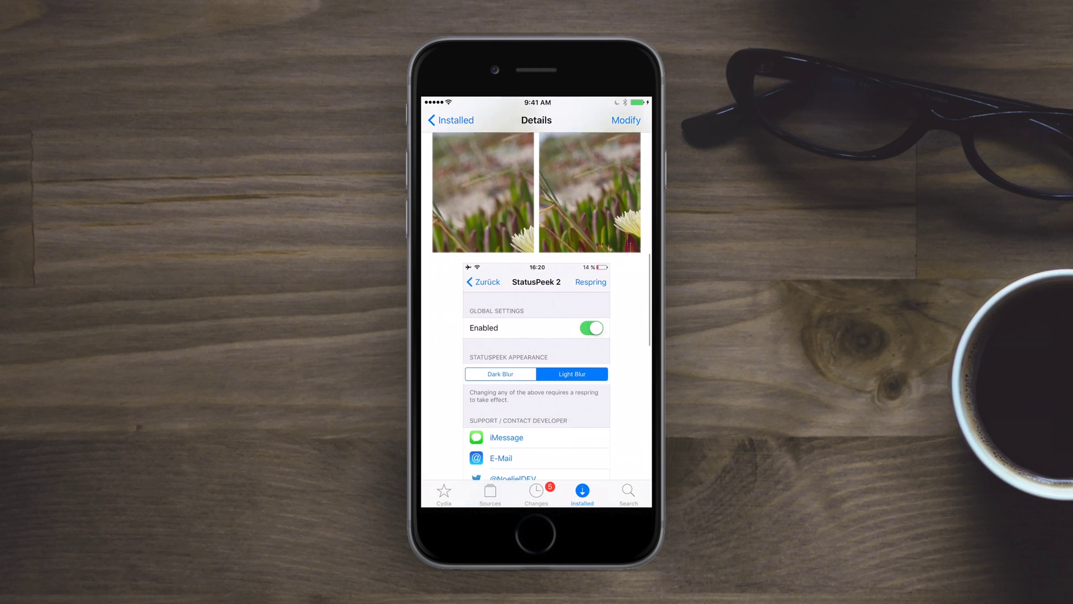
pyautogui.scroll(-1, 537, 309)
pyautogui.scroll(2, 537, 302)
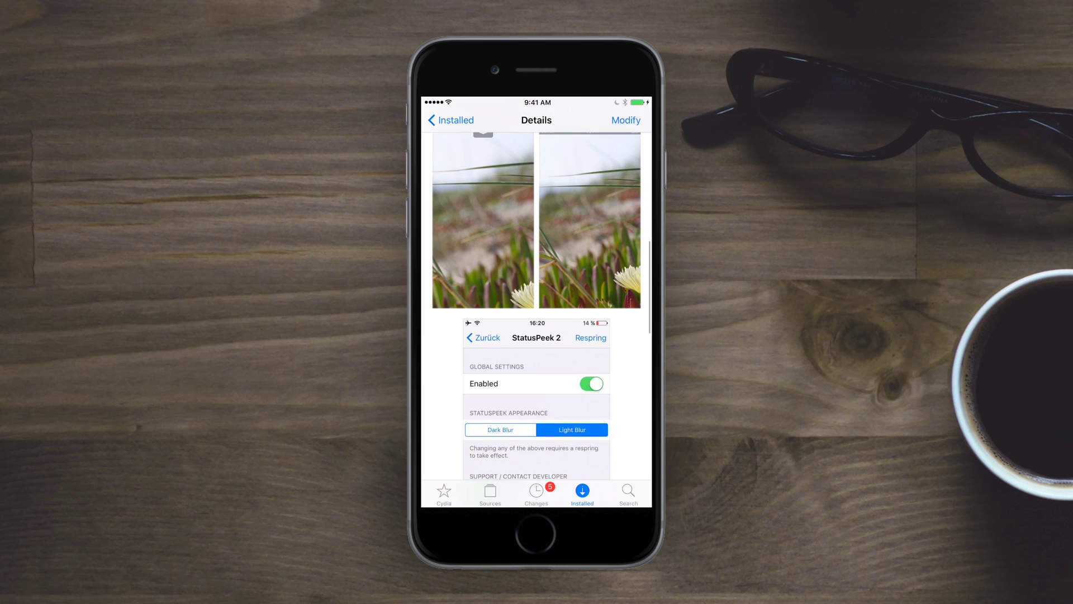
pyautogui.scroll(1, 537, 302)
pyautogui.scroll(2, 536, 302)
pyautogui.scroll(5, 537, 302)
pyautogui.scroll(5, 537, 302)
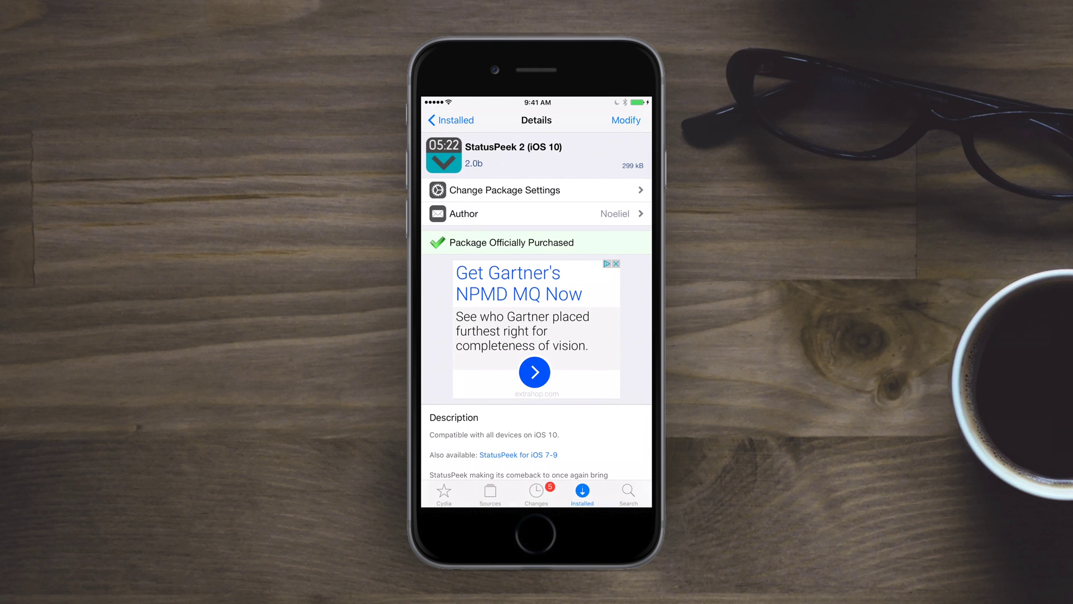
# - Leave the StatusPeek 2 Details page for the home screen
pyautogui.press('super+shift+h')
pyautogui.press('super+shift+h')
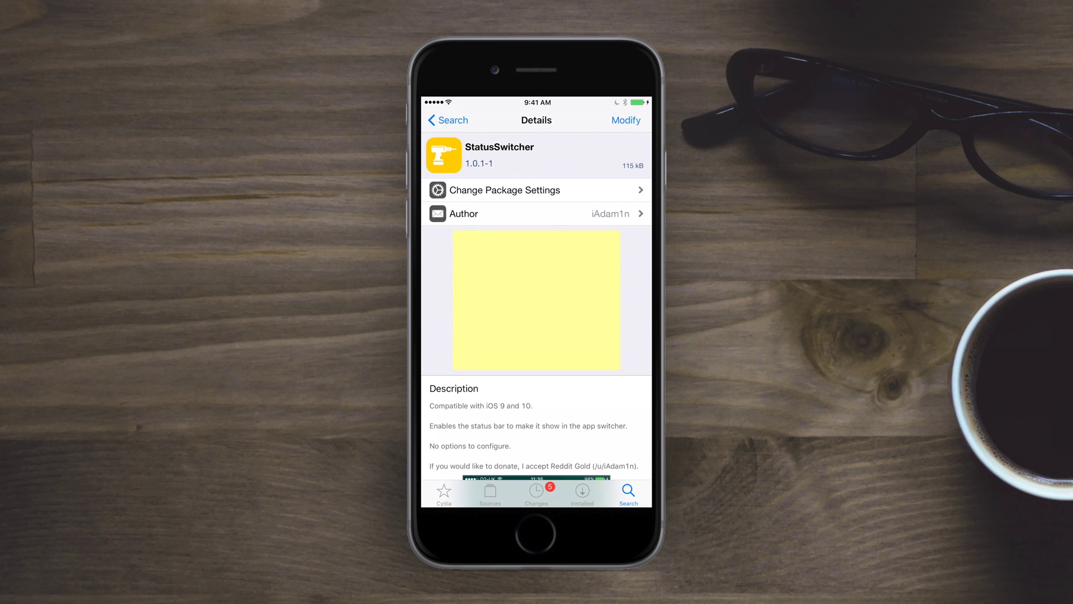
pyautogui.scroll(-5, 537, 318)
pyautogui.scroll(-2, 537, 319)
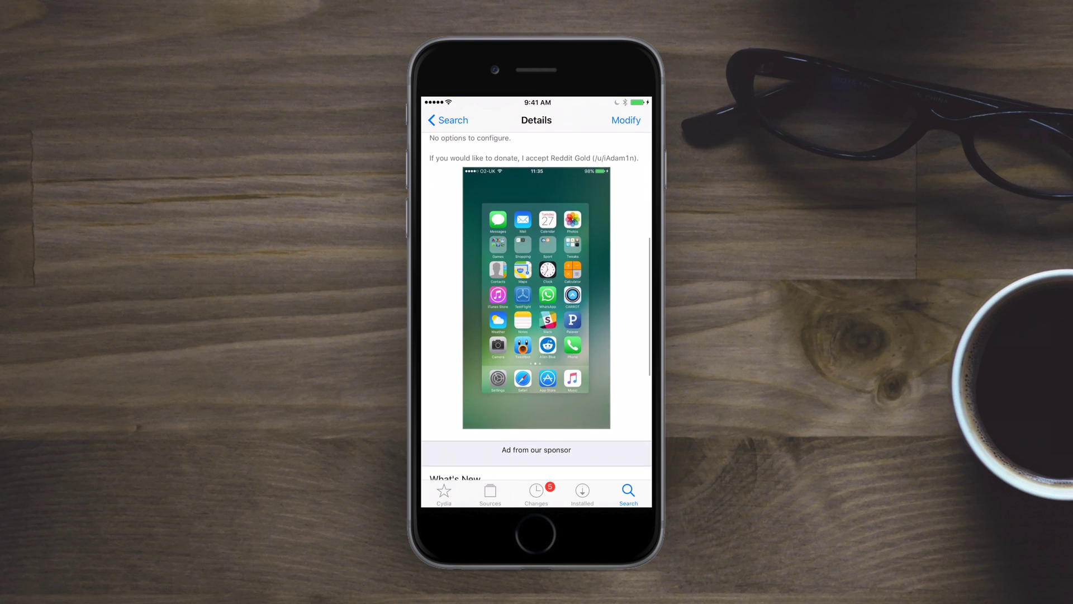
pyautogui.scroll(10, 537, 319)
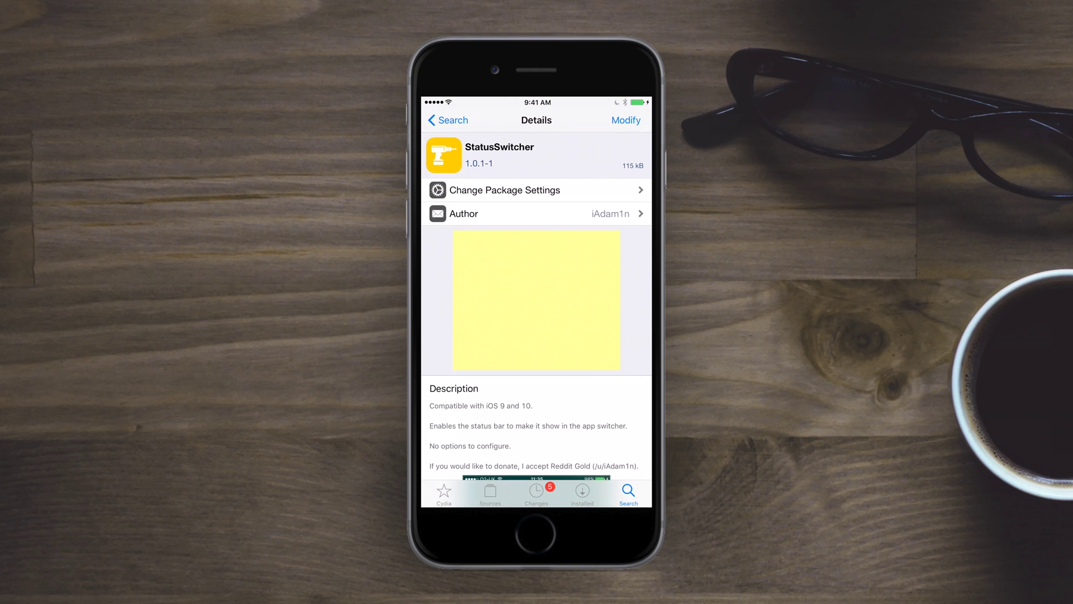
# - Go from the StatusSwitcher page to the home screen, then bring up the app switcher
pyautogui.press('super+shift+h')
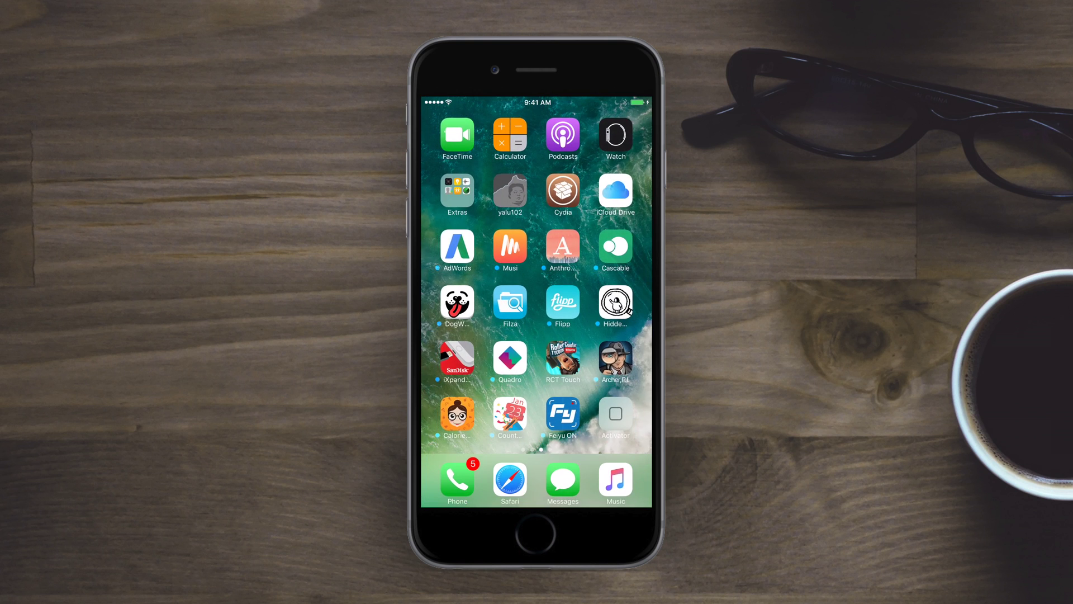
pyautogui.hscroll(-1, 537, 301)
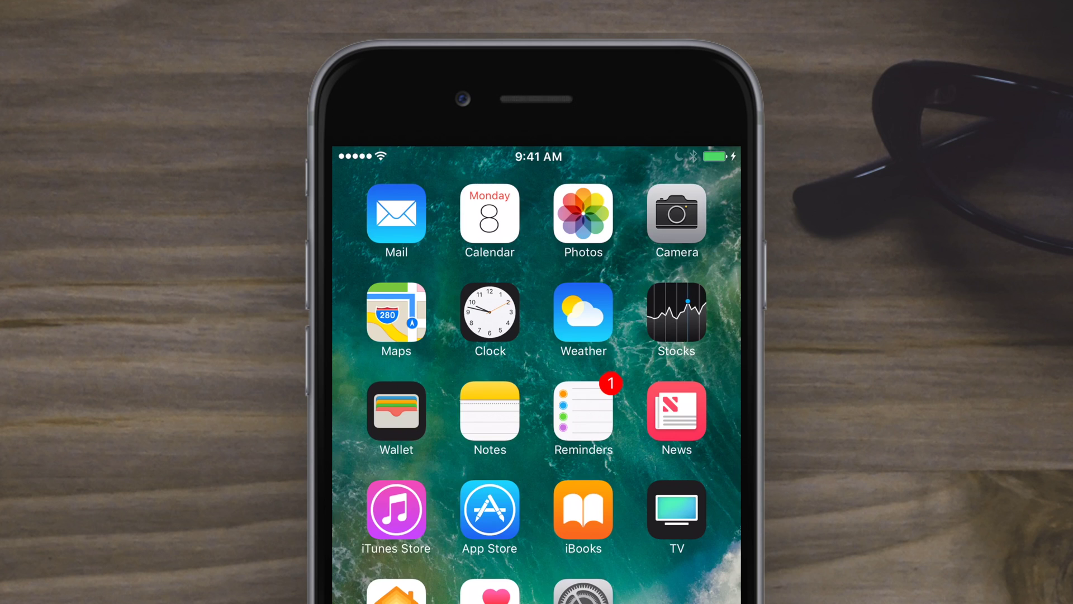
pyautogui.press('super+shift+h')
pyautogui.press('super+shift+h')
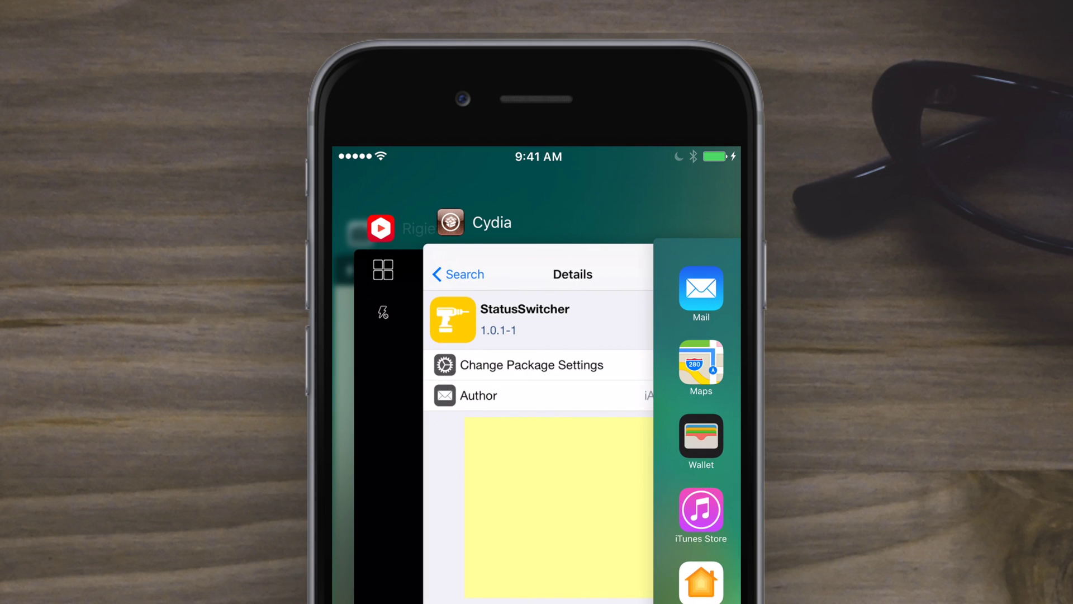
pyautogui.hscroll(2, 537, 420)
pyautogui.hscroll(-3, 537, 419)
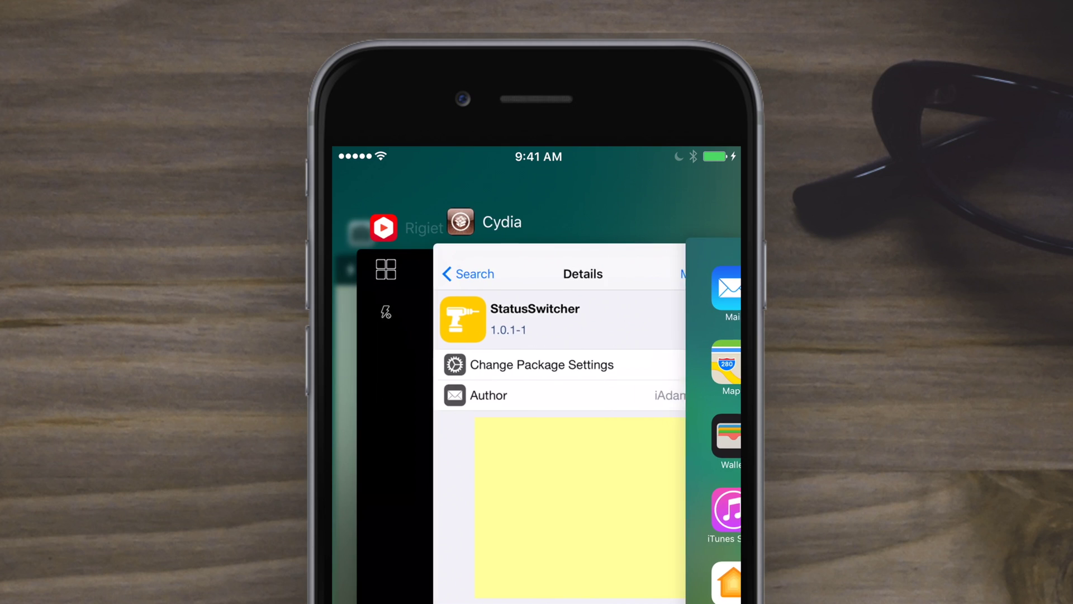
pyautogui.hscroll(2, 536, 419)
pyautogui.hscroll(-2, 537, 420)
pyautogui.hscroll(1, 536, 419)
pyautogui.hscroll(-1, 536, 419)
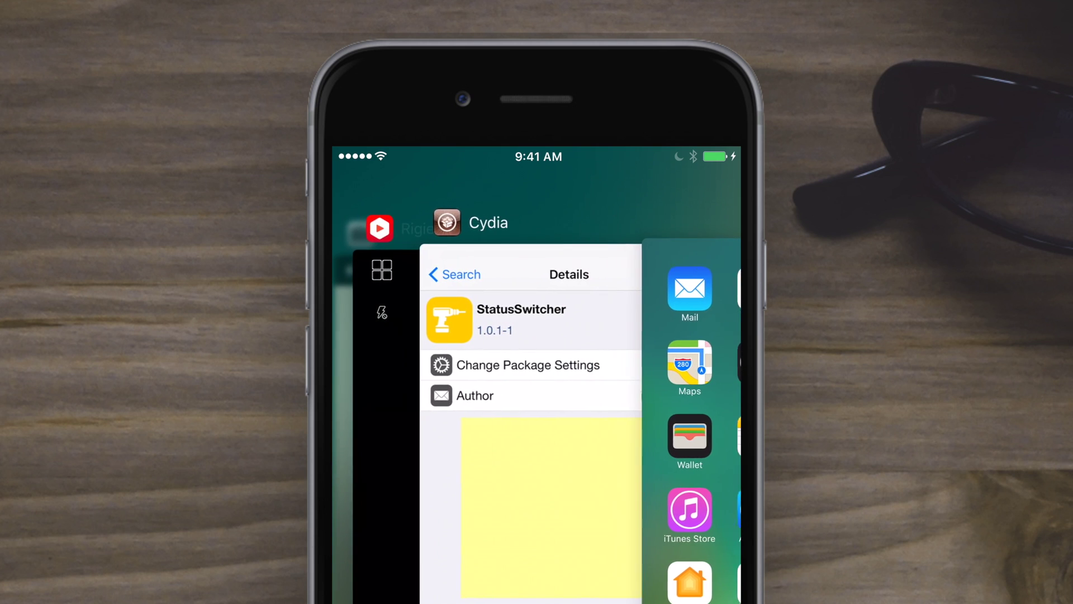